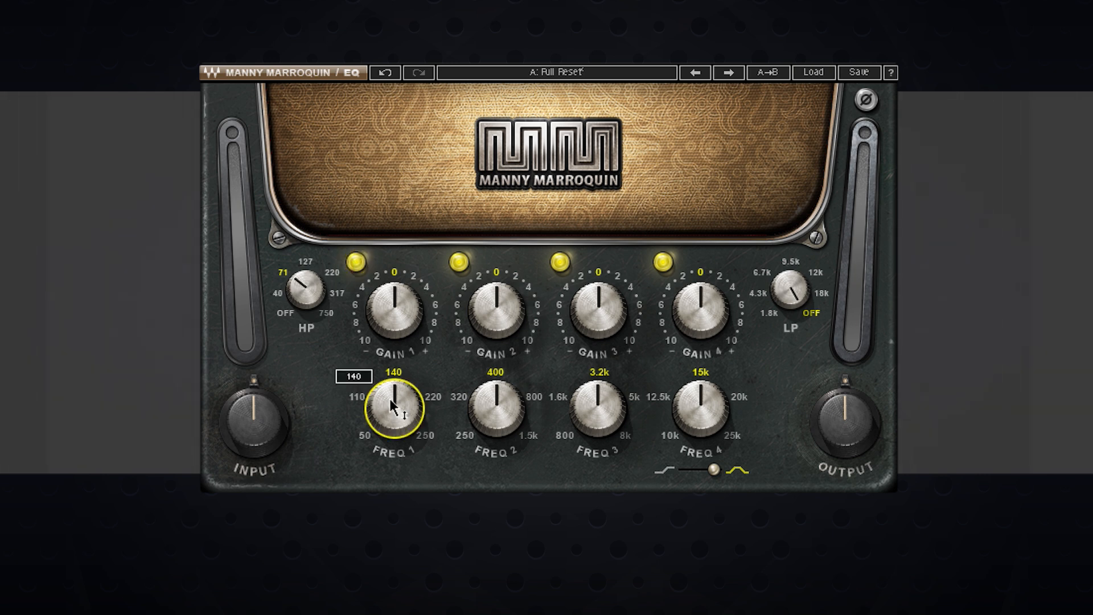
Step: Audition band 1 with Gain 1 boosted by sweeping Freq 1 through 220 and 110, and return it to 140
{"action": "scroll", "coordinate": [389, 400], "scroll_direction": "down", "scroll_amount": 2}
{"action": "scroll", "coordinate": [389, 404], "scroll_direction": "up", "scroll_amount": 2}
{"action": "scroll", "coordinate": [393, 399], "scroll_direction": "up", "scroll_amount": 2}
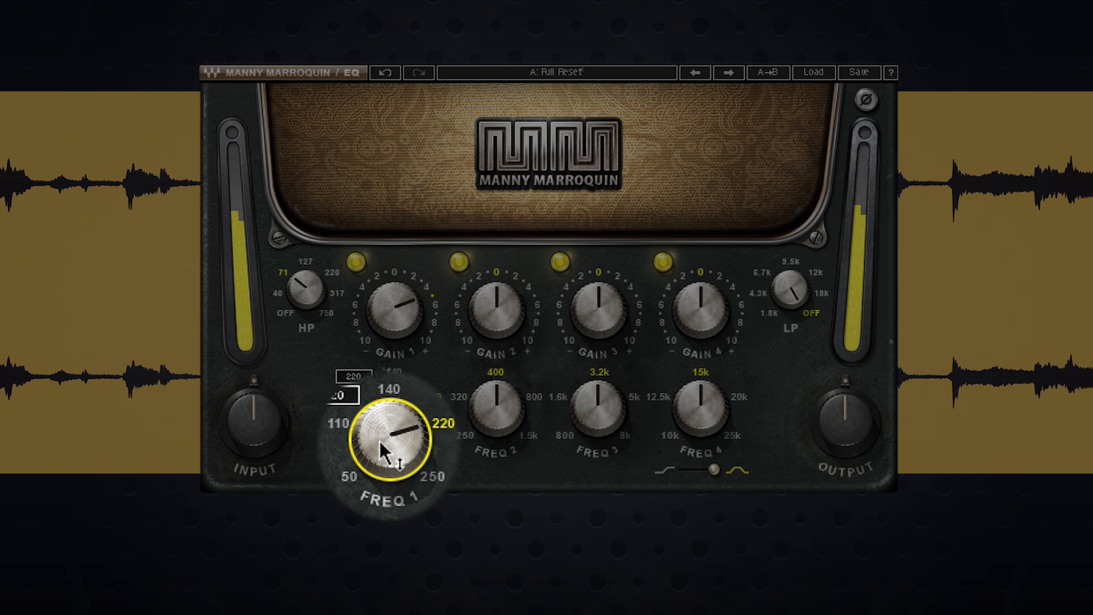
{"action": "scroll", "coordinate": [390, 411], "scroll_direction": "down", "scroll_amount": 2}
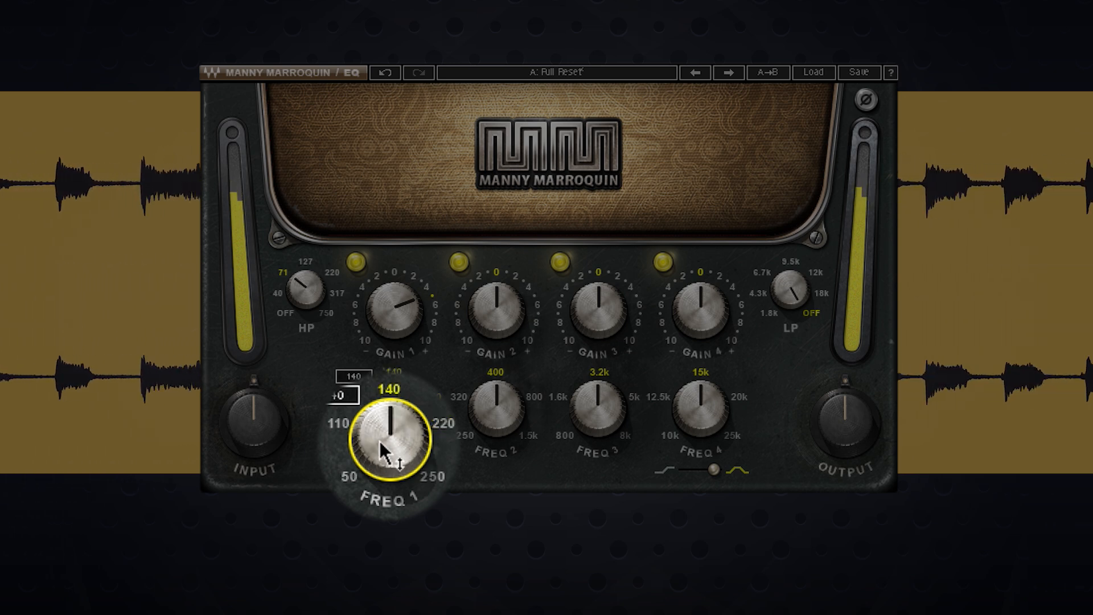
{"action": "scroll", "coordinate": [383, 450], "scroll_direction": "down", "scroll_amount": 1}
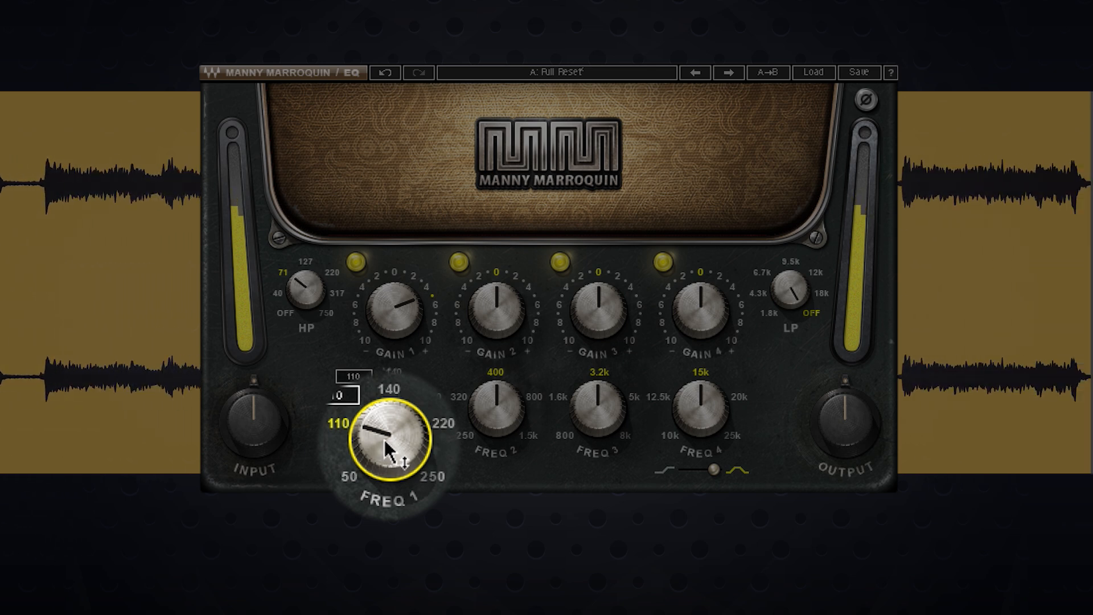
{"action": "scroll", "coordinate": [385, 444], "scroll_direction": "up", "scroll_amount": 1}
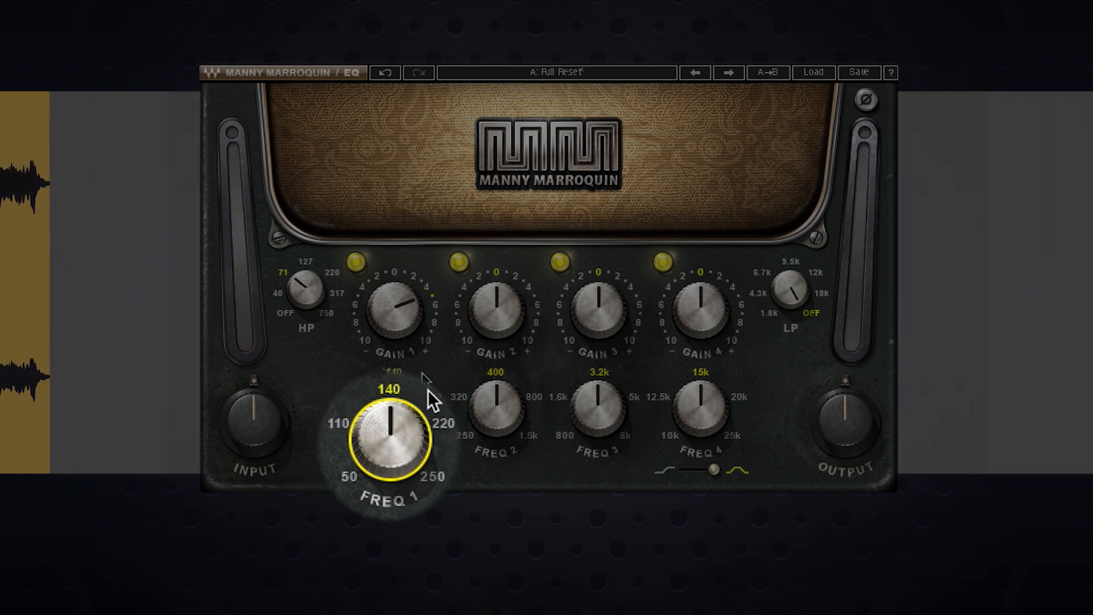
Step: Cut Gain 1 to -2, and cut Gain 2 to about -5 with Freq 2 at 400
{"action": "left_click", "coordinate": [405, 330], "text": "alt"}
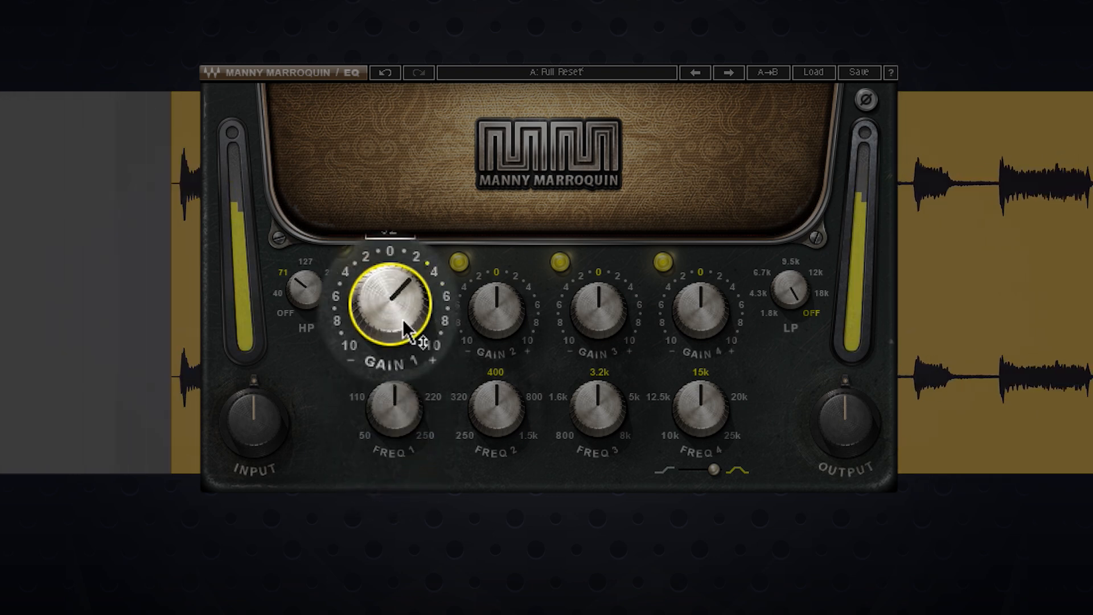
{"action": "left_click_drag", "start_coordinate": [397, 323], "coordinate": [382, 313]}
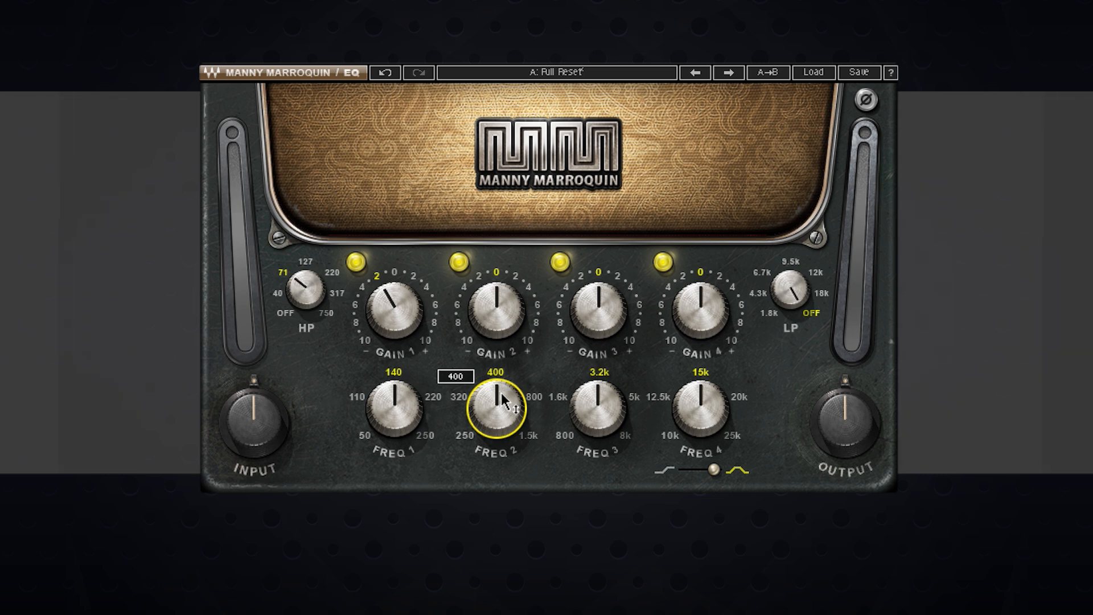
{"action": "left_click_drag", "start_coordinate": [502, 393], "coordinate": [505, 394]}
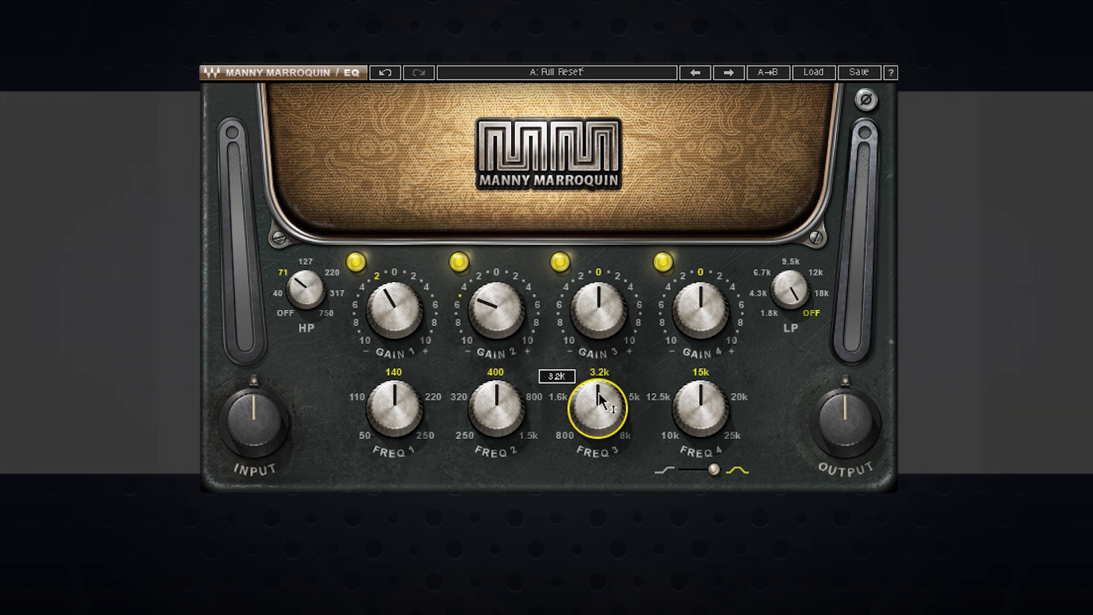
Step: Sweep Freq 3 up to 8k and return it to 3.2k, and boost Gain 3 to 3.2
{"action": "left_click_drag", "start_coordinate": [599, 396], "coordinate": [602, 407]}
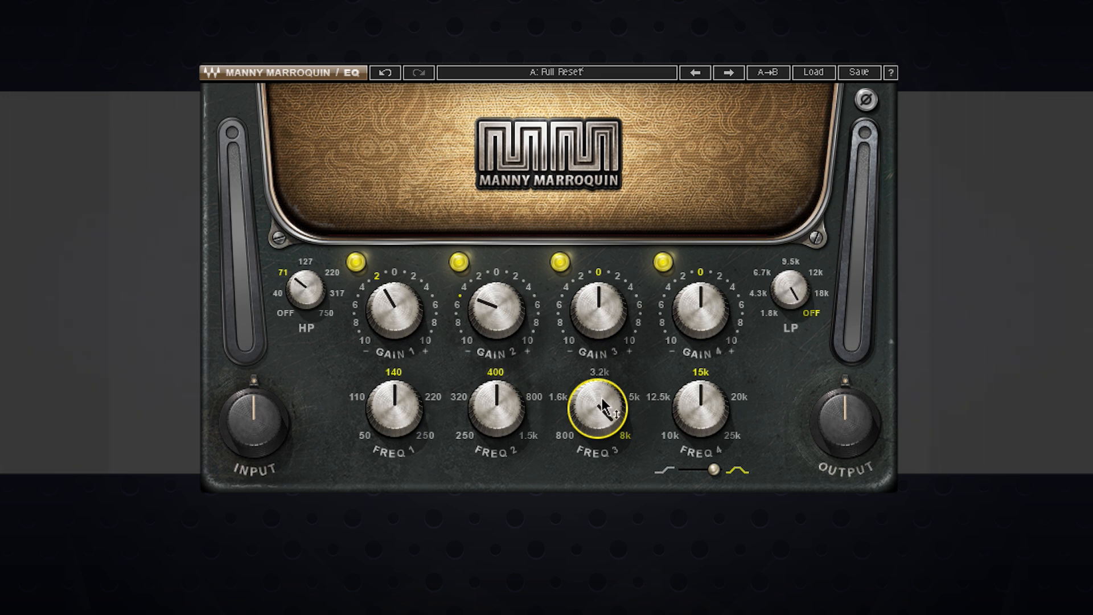
{"action": "left_click_drag", "start_coordinate": [601, 320], "coordinate": [601, 316]}
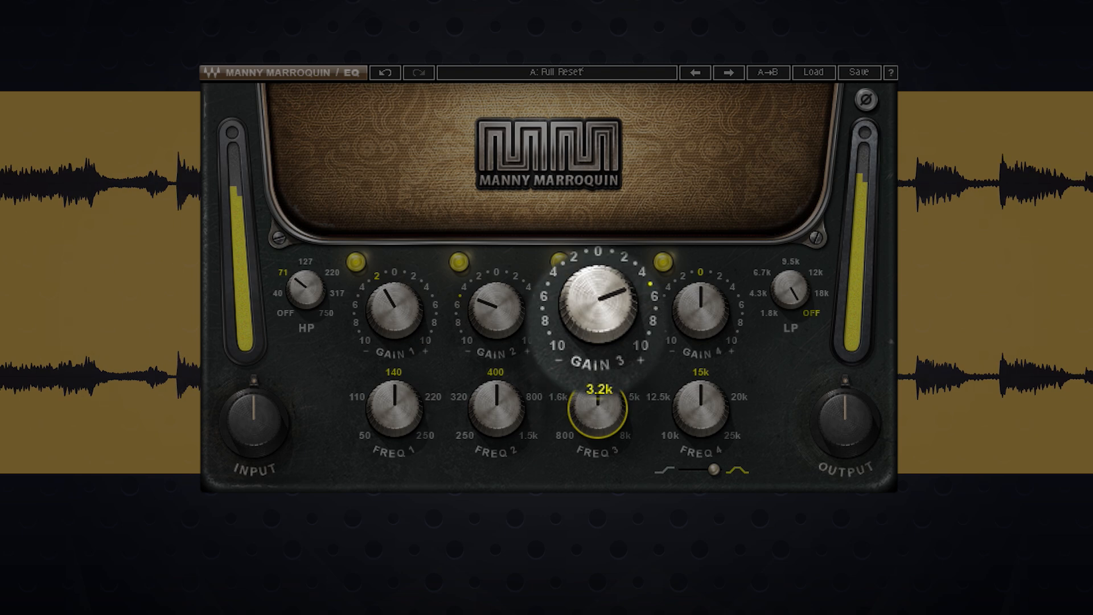
{"action": "left_click_drag", "start_coordinate": [600, 319], "coordinate": [592, 296]}
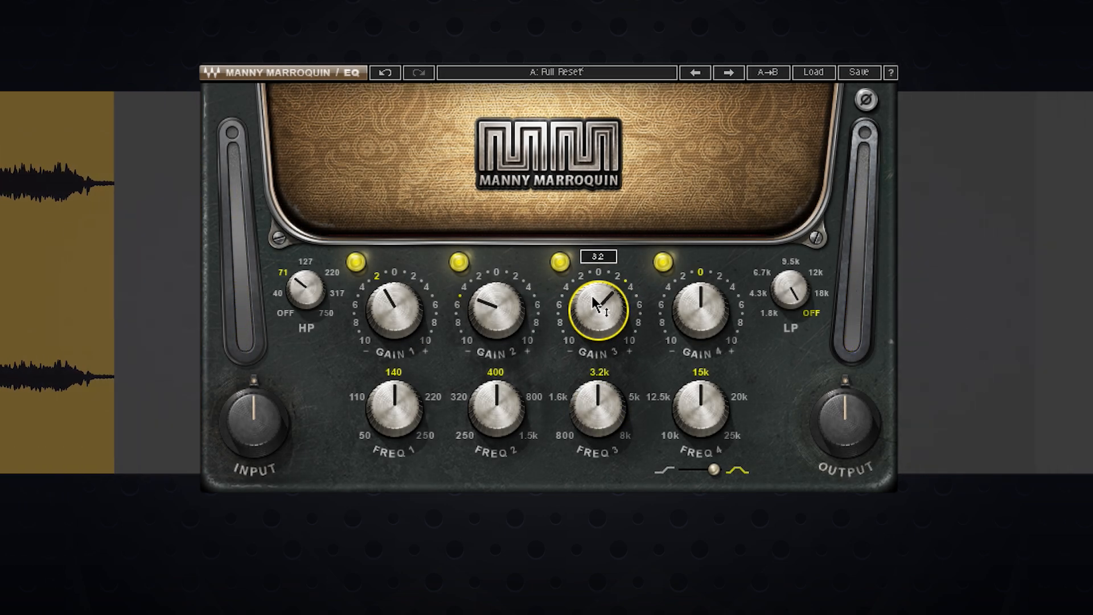
Step: Lower Freq 4 through 12.5k to 10k, with Gain 4 boosted to about +3
{"action": "left_click_drag", "start_coordinate": [699, 408], "coordinate": [692, 418]}
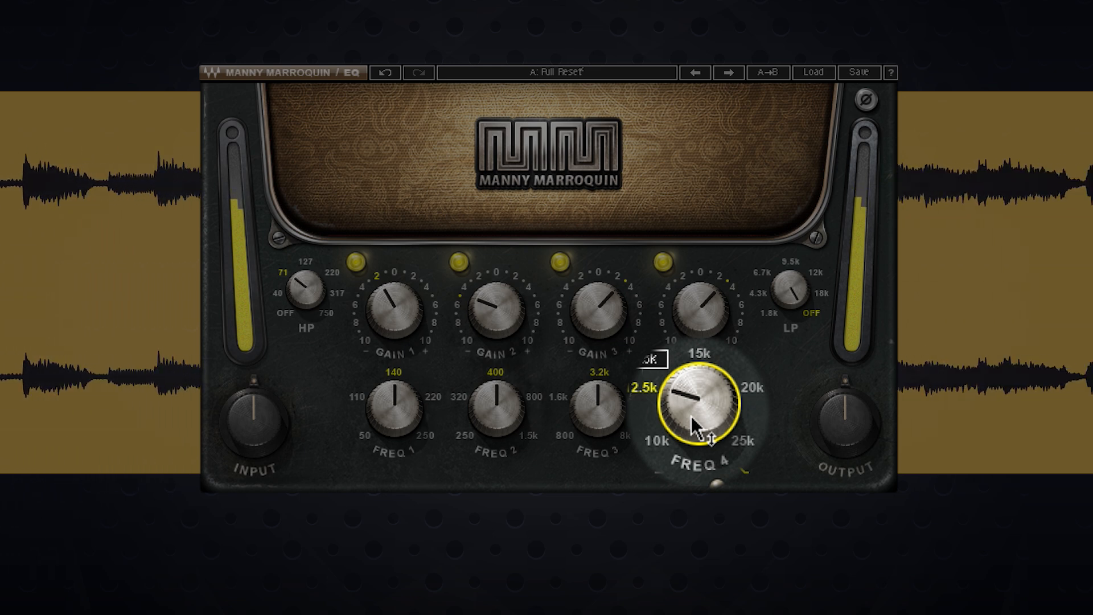
{"action": "left_click_drag", "start_coordinate": [695, 426], "coordinate": [698, 428]}
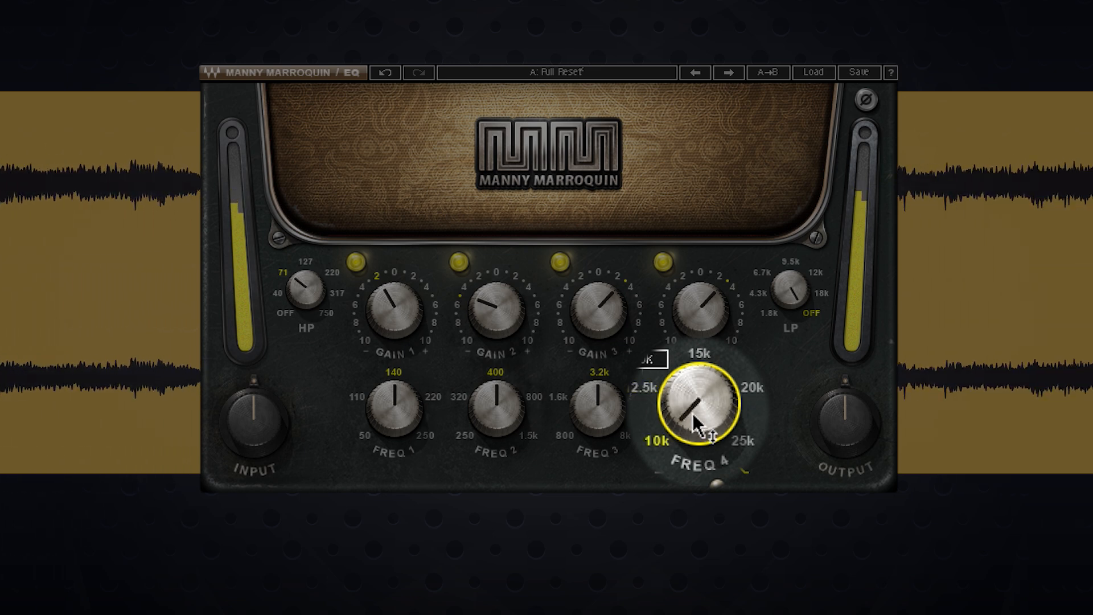
{"action": "left_click", "coordinate": [701, 292]}
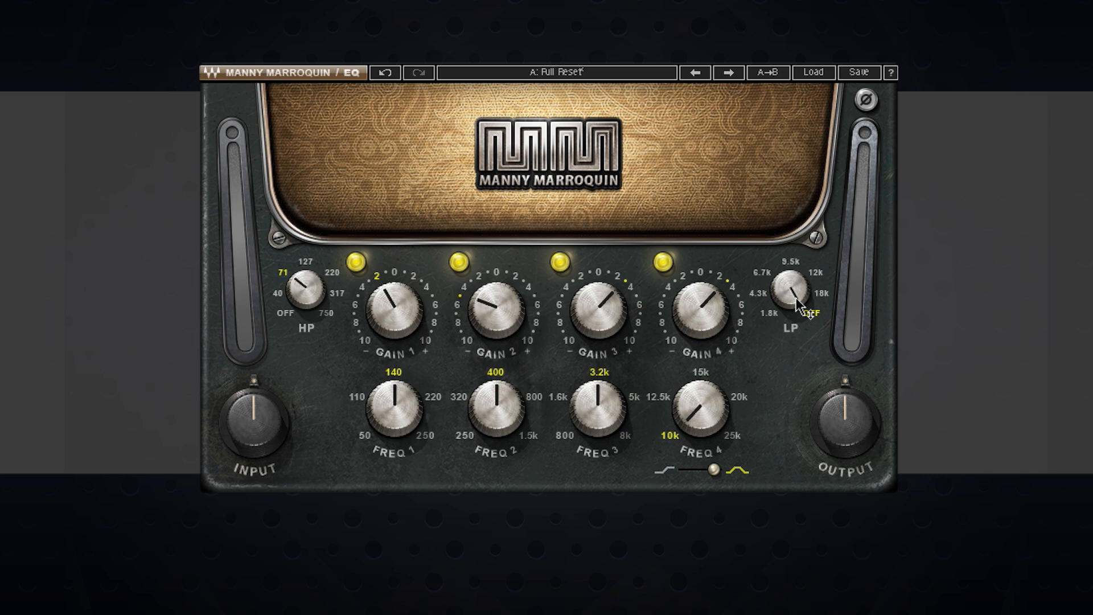
Step: Check the high-pass filter setting and lower the low-pass filter's cutoff frequency
{"action": "left_click", "coordinate": [293, 296]}
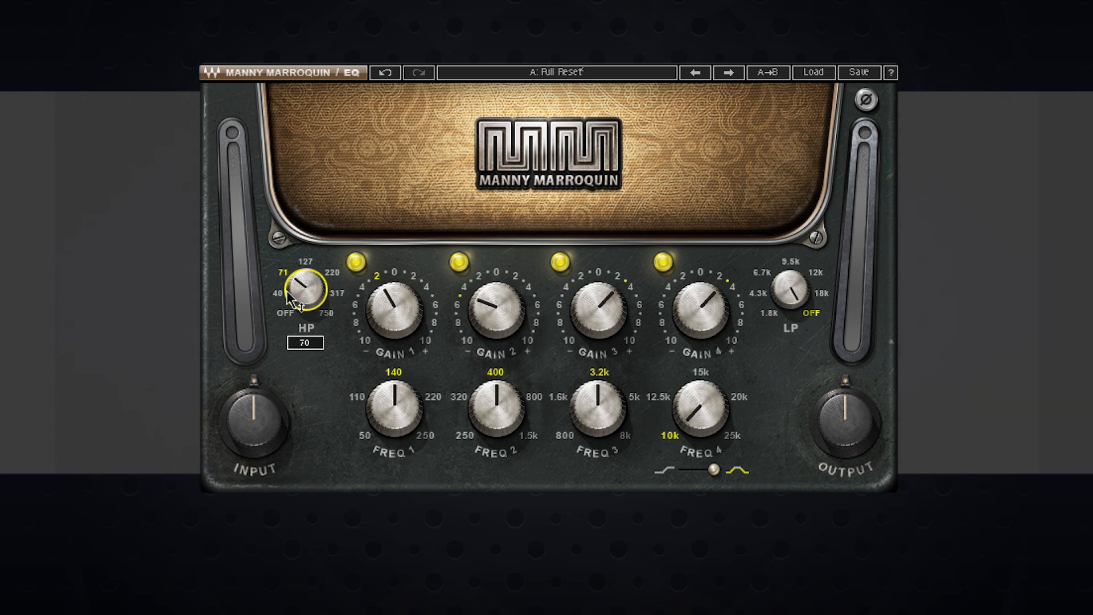
{"action": "left_click", "coordinate": [785, 305]}
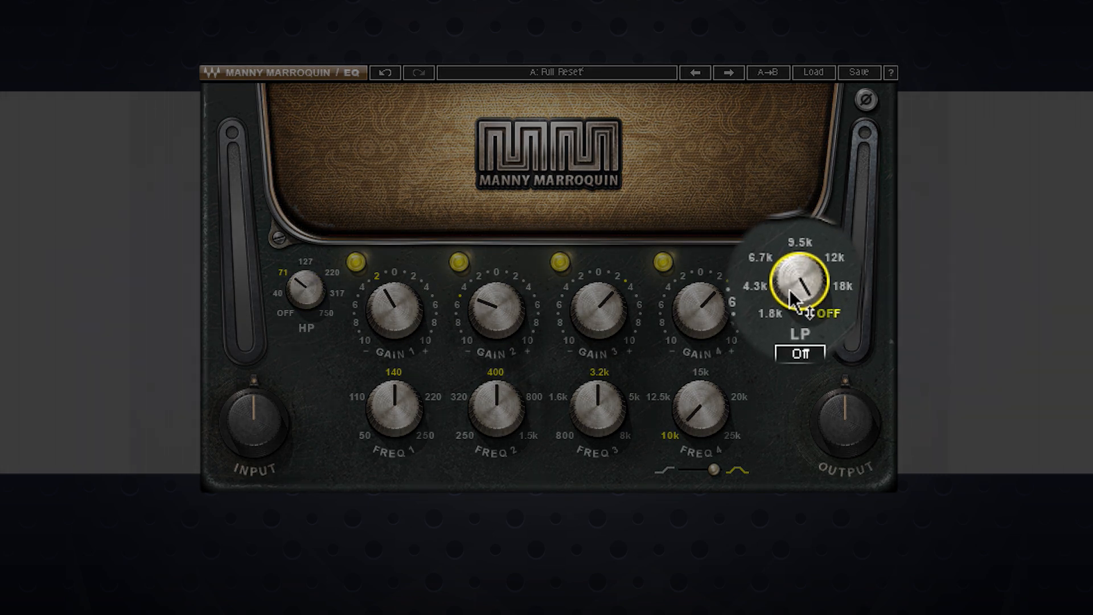
{"action": "left_click_drag", "start_coordinate": [789, 291], "coordinate": [790, 320]}
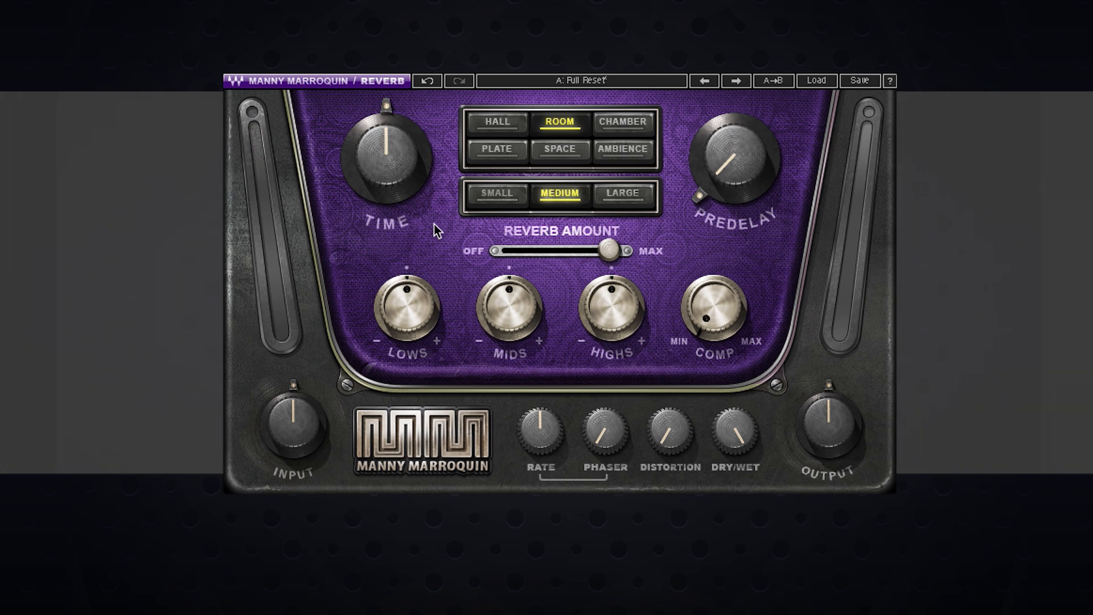
Step: Try the Hall, Plate, Ambience and Chamber reverb types and the Large and Small sizes, and return to a Medium Room
{"action": "left_click", "coordinate": [511, 128]}
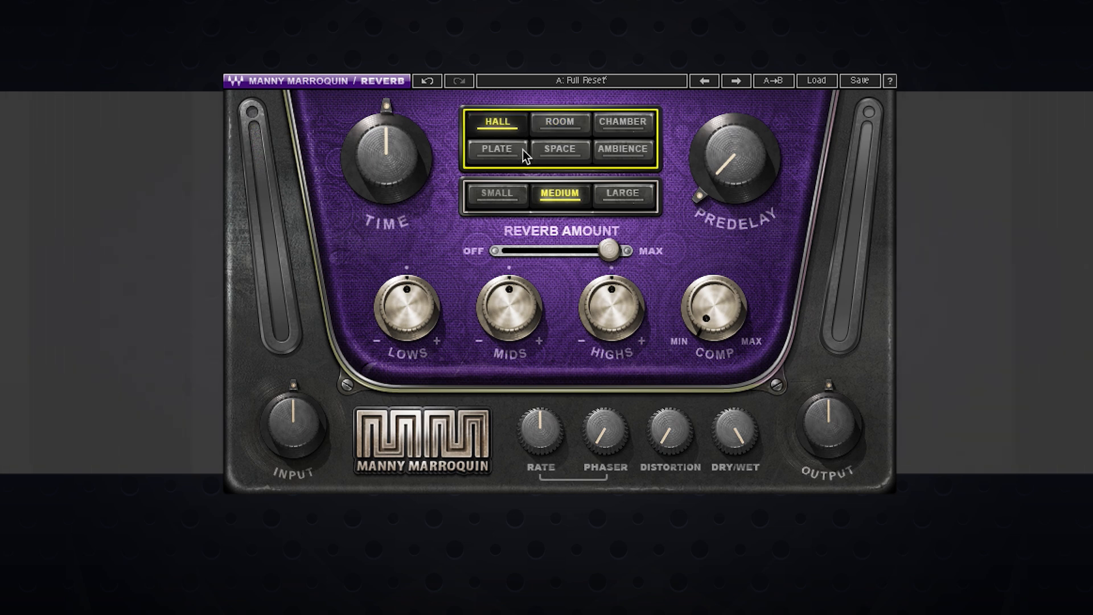
{"action": "left_click", "coordinate": [523, 149]}
{"action": "left_click", "coordinate": [620, 152]}
{"action": "left_click", "coordinate": [620, 125]}
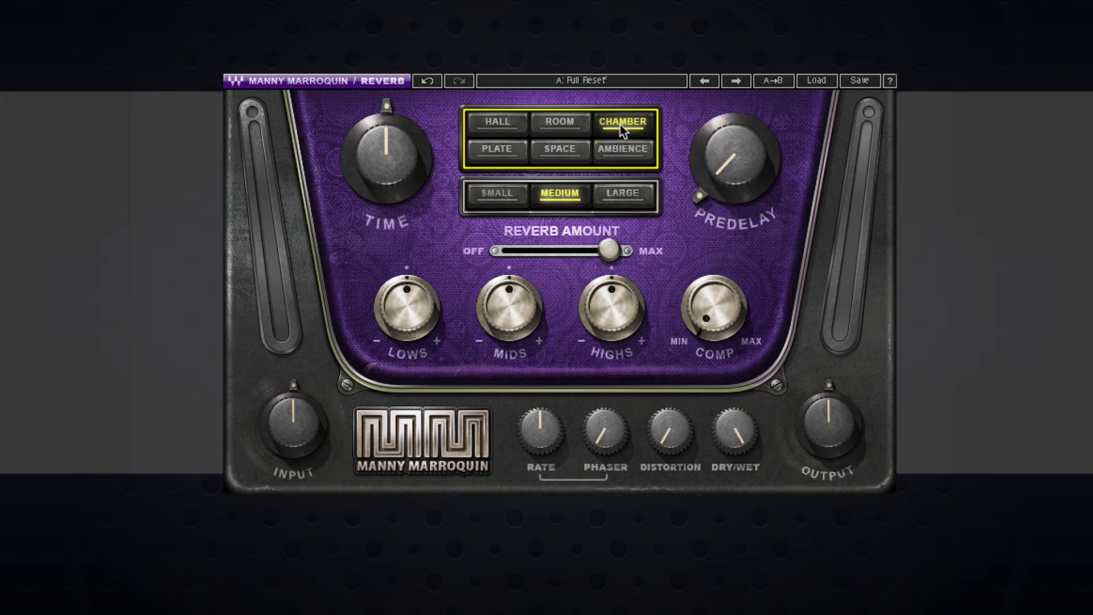
{"action": "left_click", "coordinate": [617, 191]}
{"action": "left_click", "coordinate": [510, 193]}
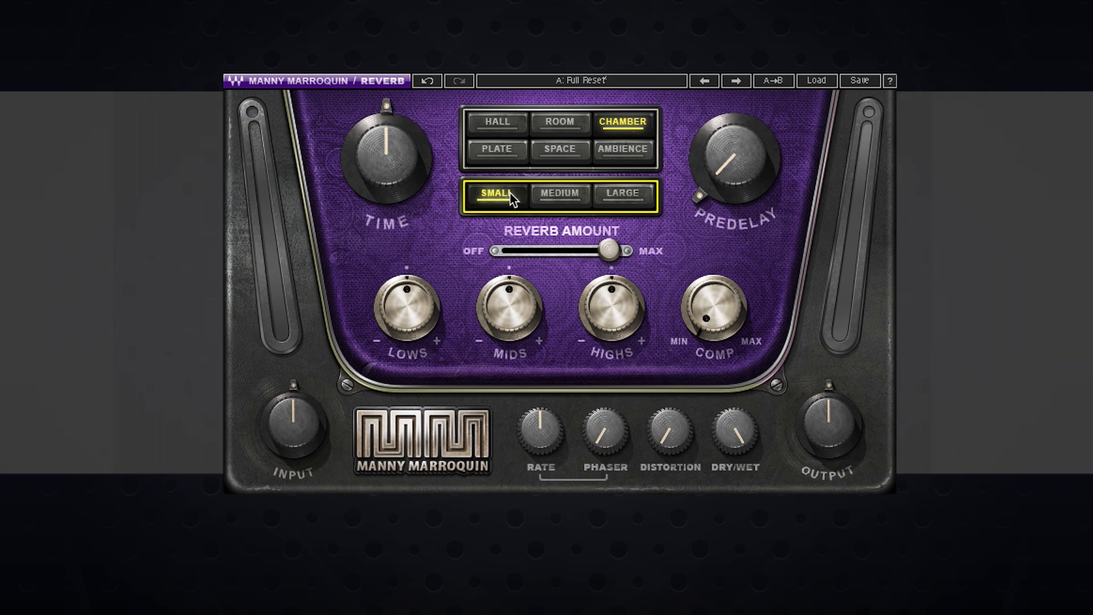
{"action": "left_click", "coordinate": [562, 195]}
{"action": "left_click", "coordinate": [562, 124]}
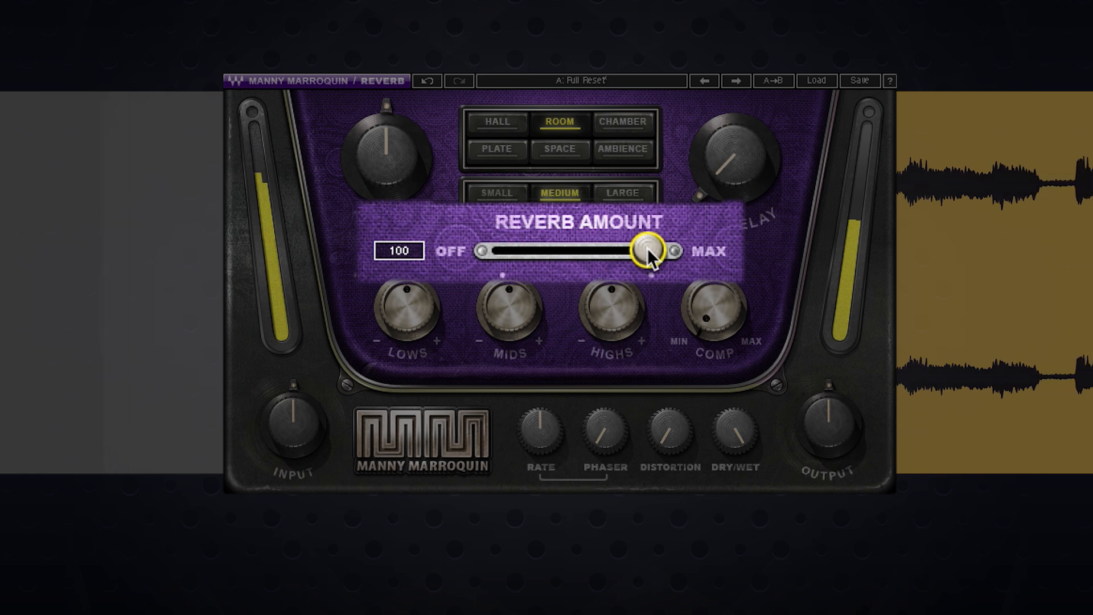
Step: Lower the Reverb Amount well below half, and shape the reverb tone by cutting Lows, boosting Mids and slightly boosting Highs
{"action": "left_click_drag", "start_coordinate": [607, 250], "coordinate": [537, 251]}
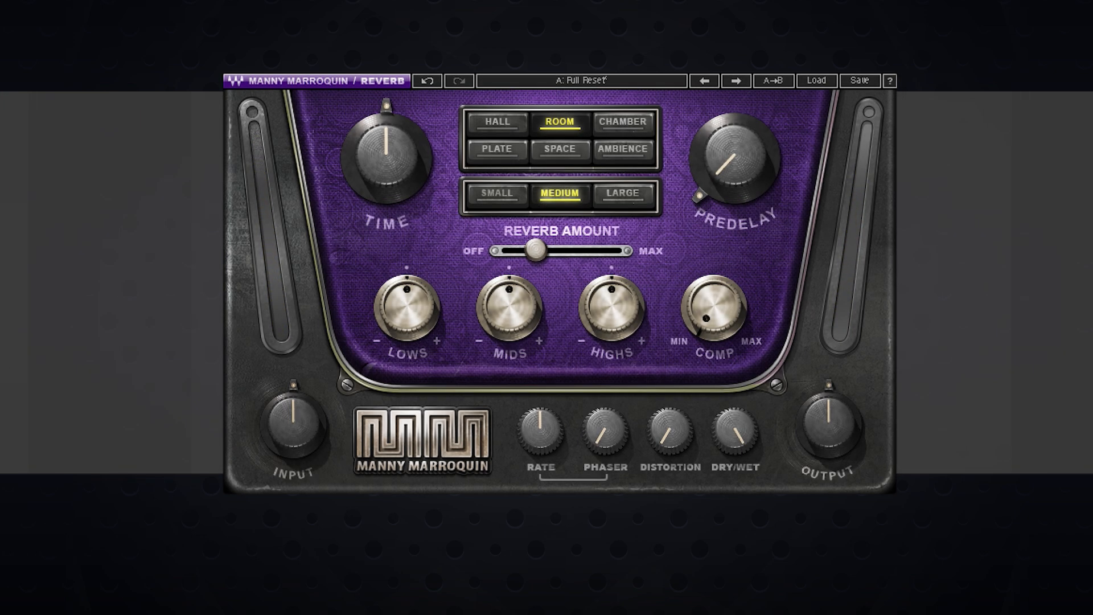
{"action": "left_click_drag", "start_coordinate": [406, 307], "coordinate": [406, 340]}
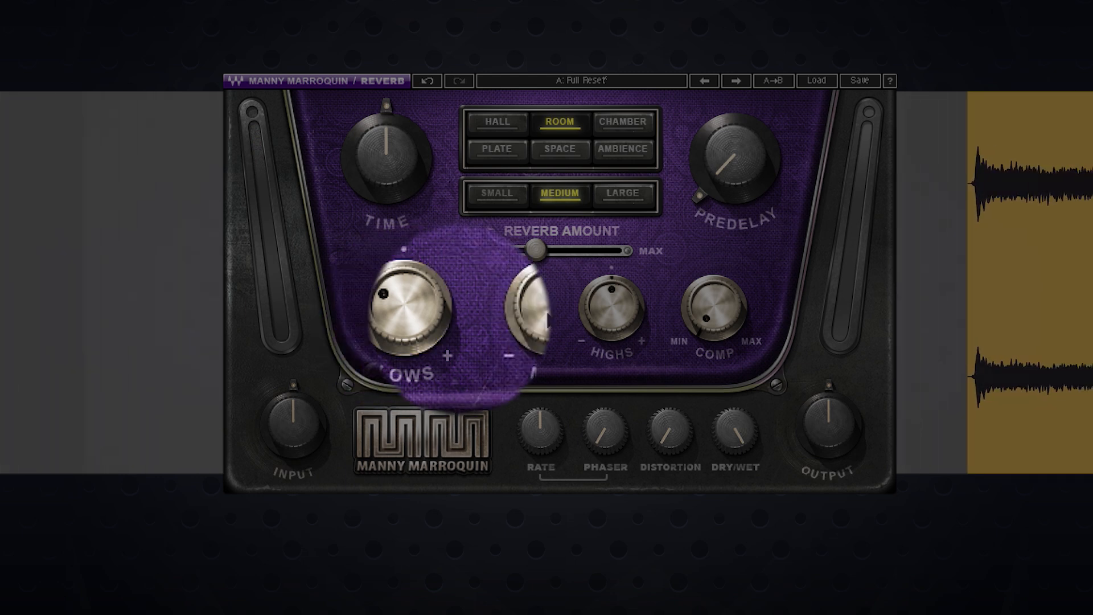
{"action": "mouse_move", "coordinate": [547, 312]}
{"action": "left_click_drag", "start_coordinate": [547, 313], "coordinate": [555, 290]}
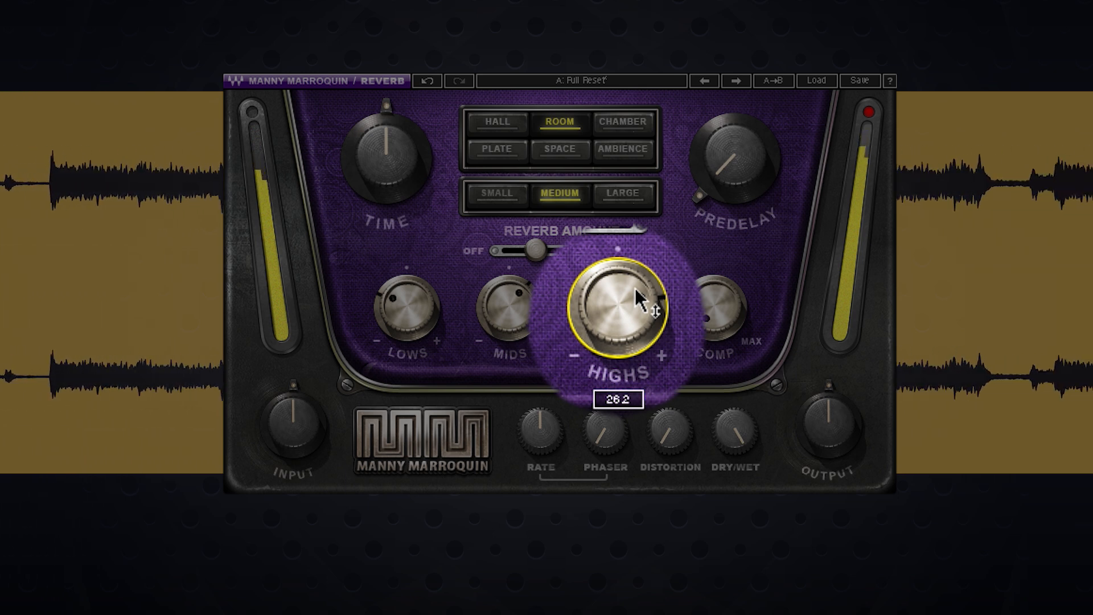
{"action": "mouse_move", "coordinate": [636, 298]}
{"action": "left_mouse_down"}
{"action": "mouse_move", "coordinate": [620, 329]}
{"action": "mouse_move", "coordinate": [629, 313]}
{"action": "left_mouse_up"}
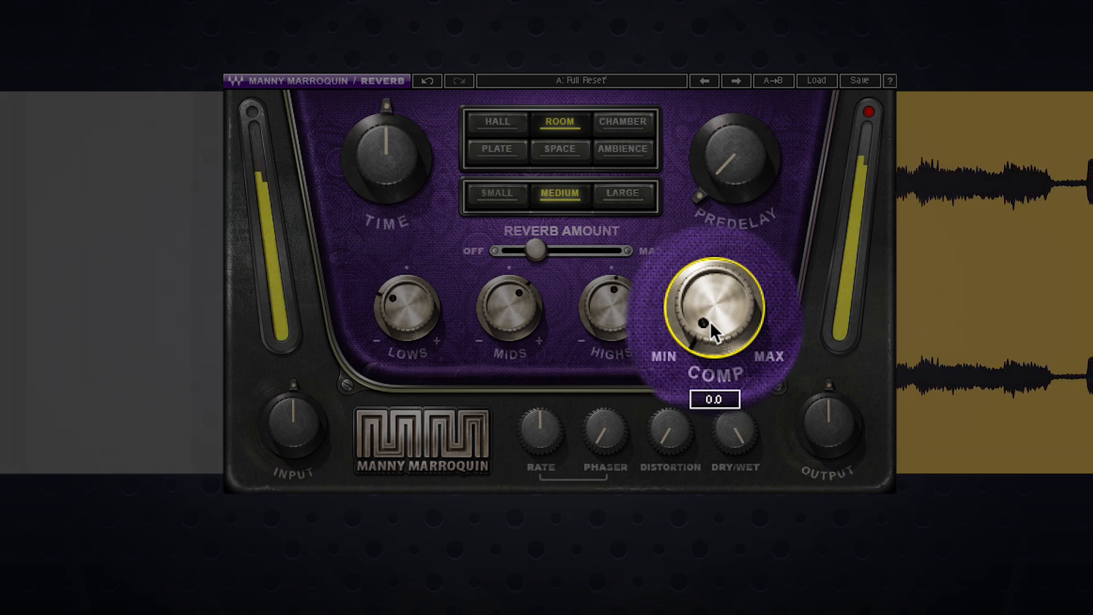
Step: Raise the reverb's compression past its midpoint and set the Dry/Wet mix to about 39
{"action": "left_click_drag", "start_coordinate": [709, 321], "coordinate": [725, 303]}
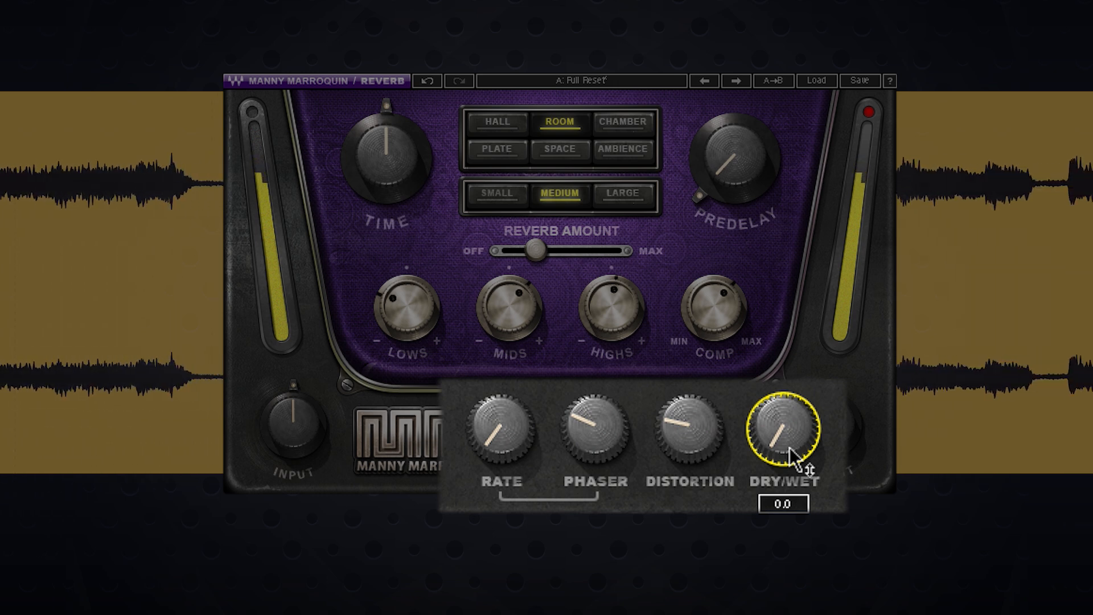
{"action": "left_click_drag", "start_coordinate": [800, 459], "coordinate": [794, 416]}
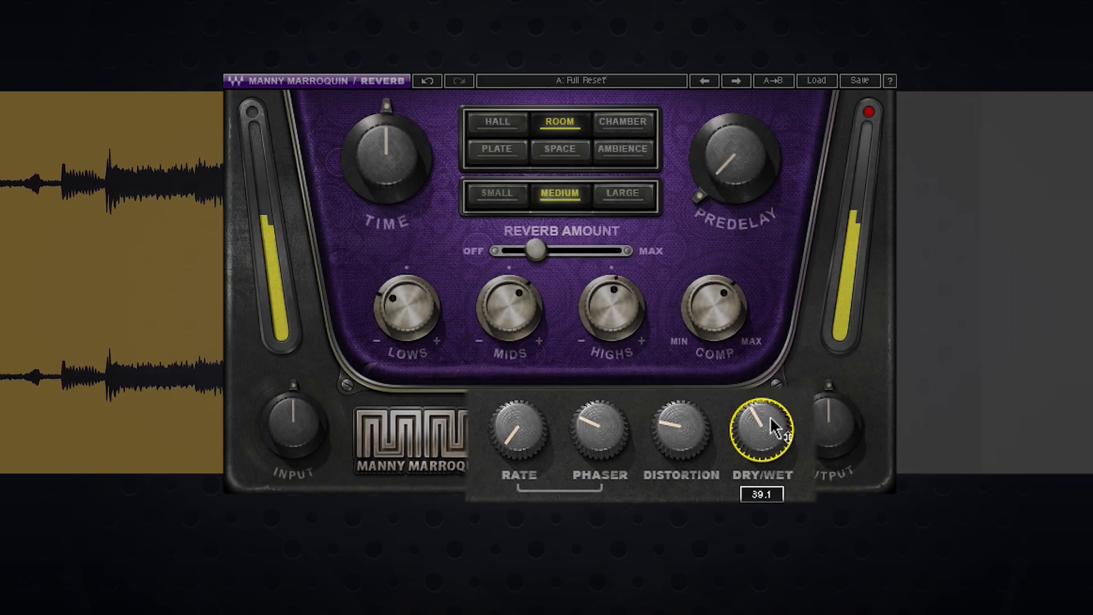